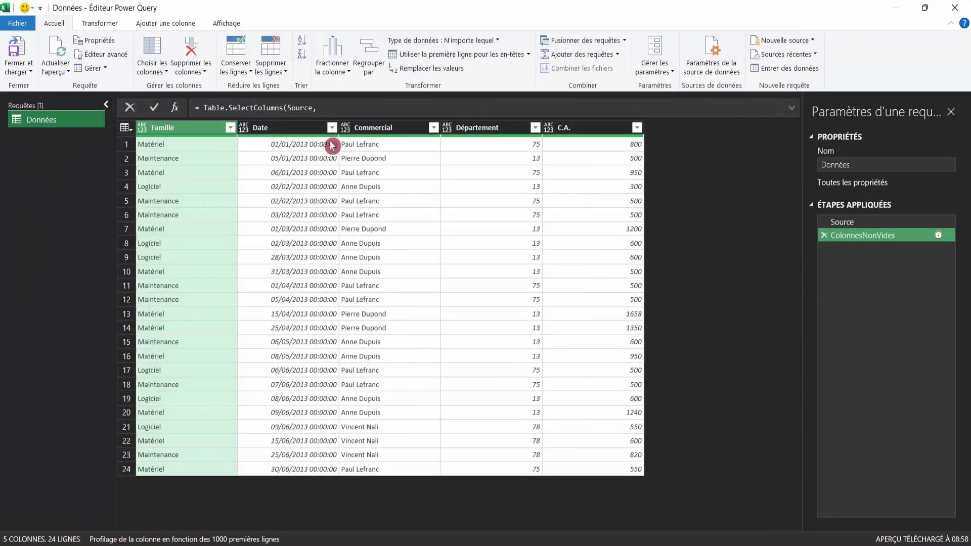
- Select the Date column on the Données sheet, where empty columns B, D and G sit between data
{"action": "left_click", "coordinate": [270, 133], "text": "ctrl"}
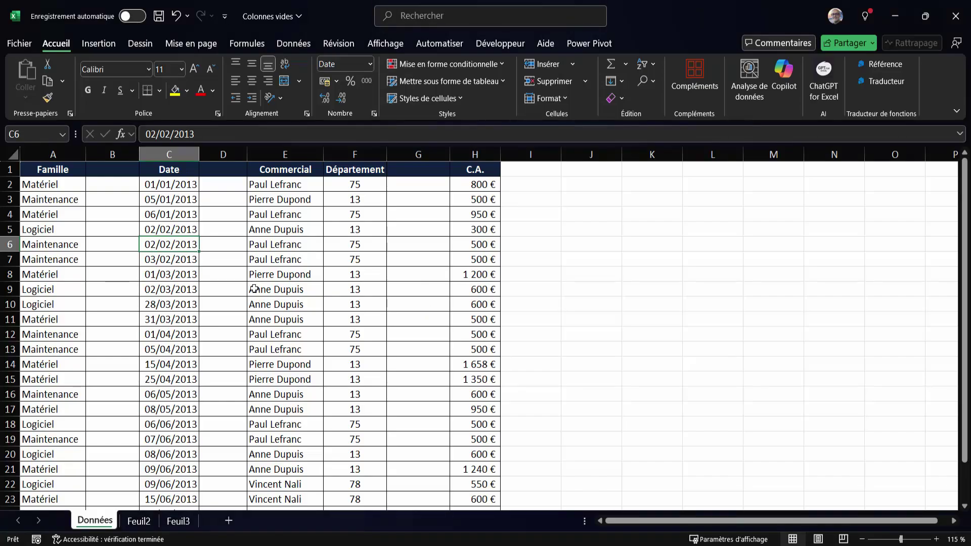
{"action": "left_click", "coordinate": [110, 153]}
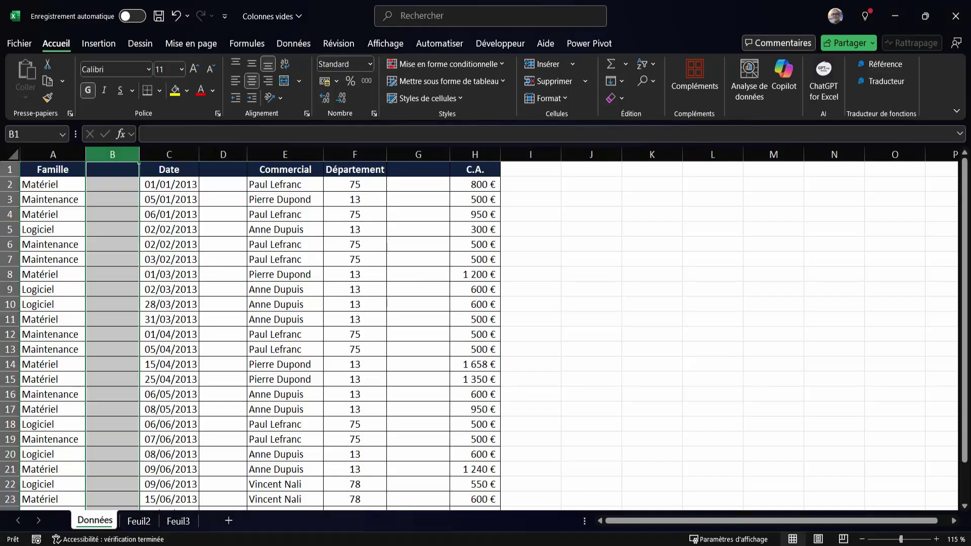
{"action": "left_click", "coordinate": [223, 152]}
{"action": "right_click", "coordinate": [224, 151]}
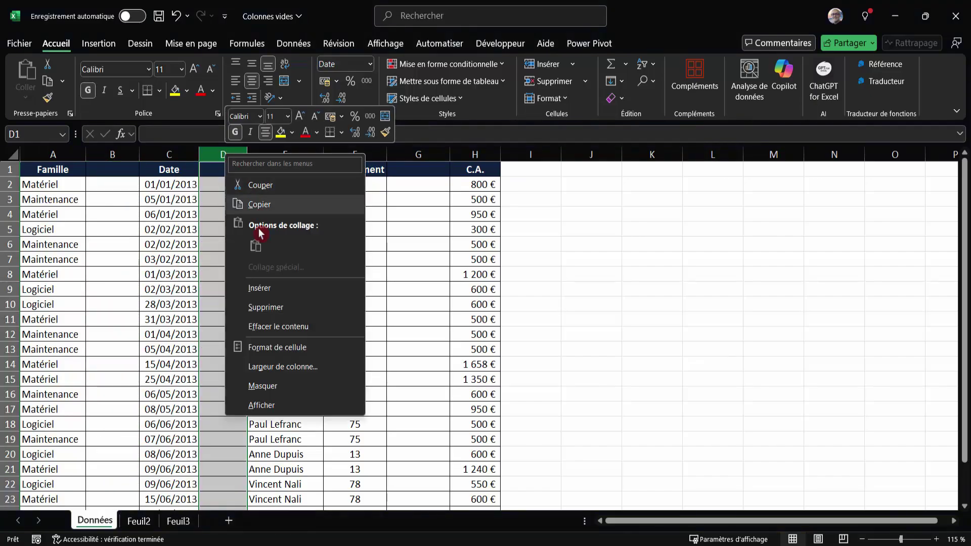
{"action": "left_click", "coordinate": [133, 274]}
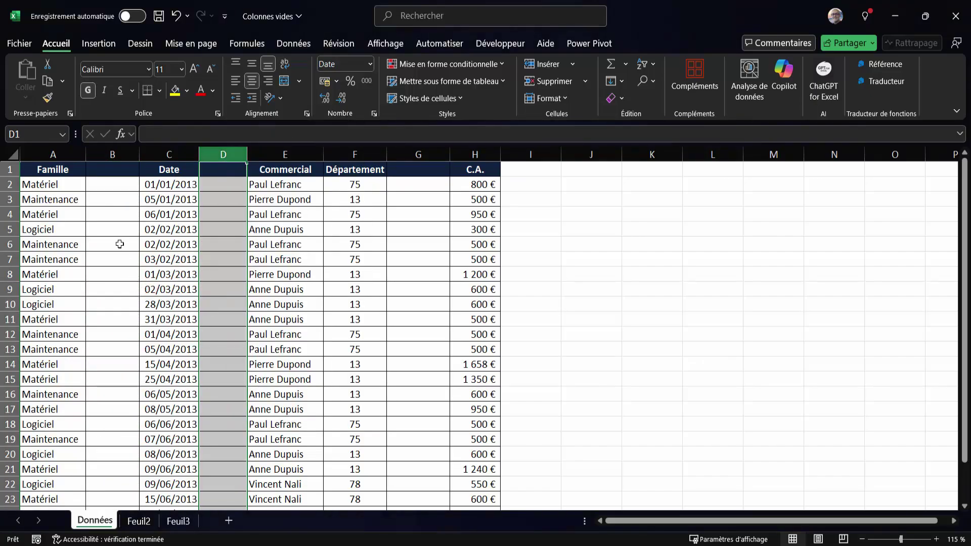
{"action": "left_click", "coordinate": [119, 245]}
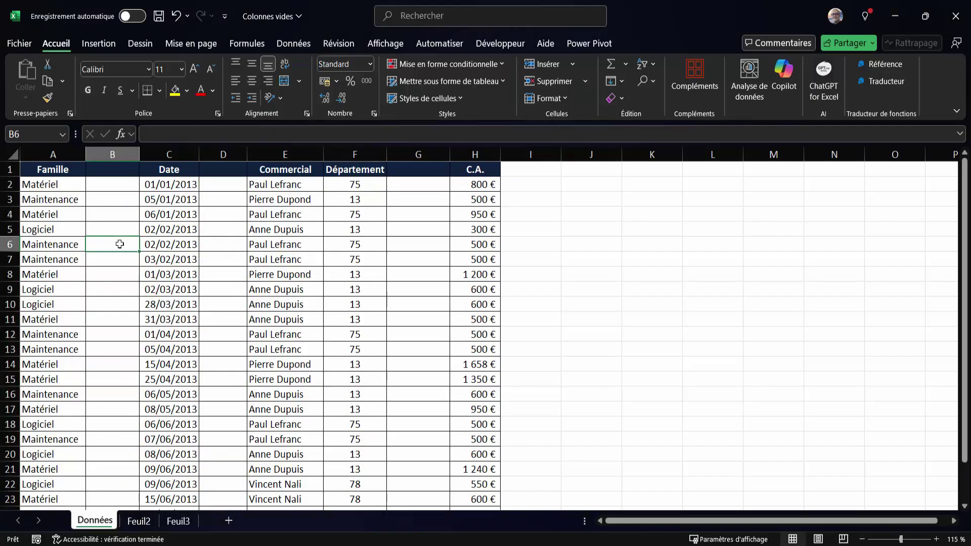
{"action": "left_click", "coordinate": [161, 247]}
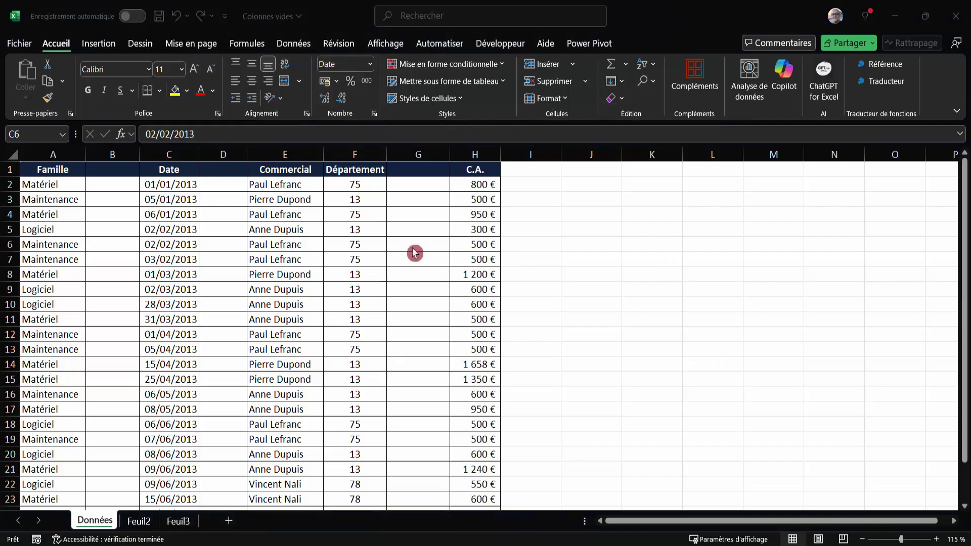
{"action": "left_click", "coordinate": [124, 234]}
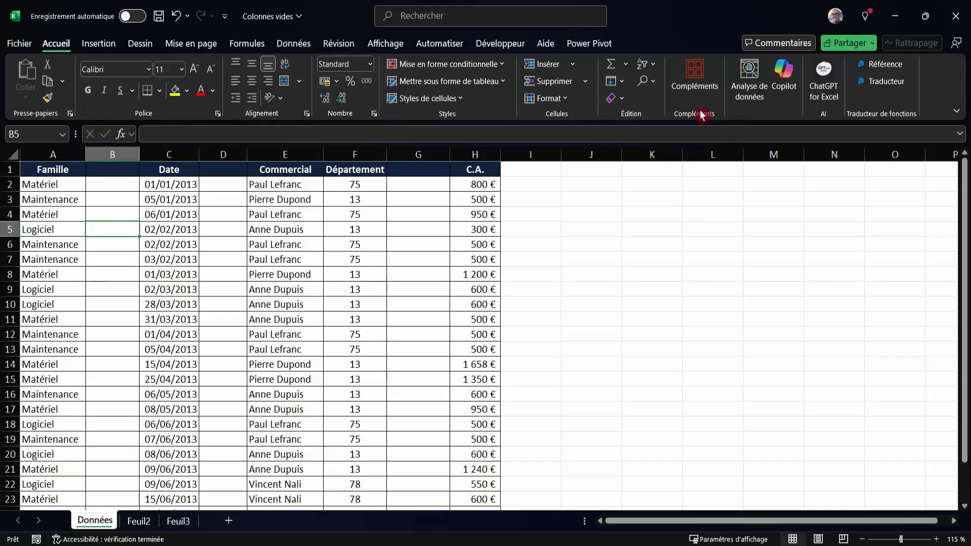
- Select all blank cells of the table via Rechercher et sélectionner > Cellules vides
{"action": "left_click", "coordinate": [654, 84]}
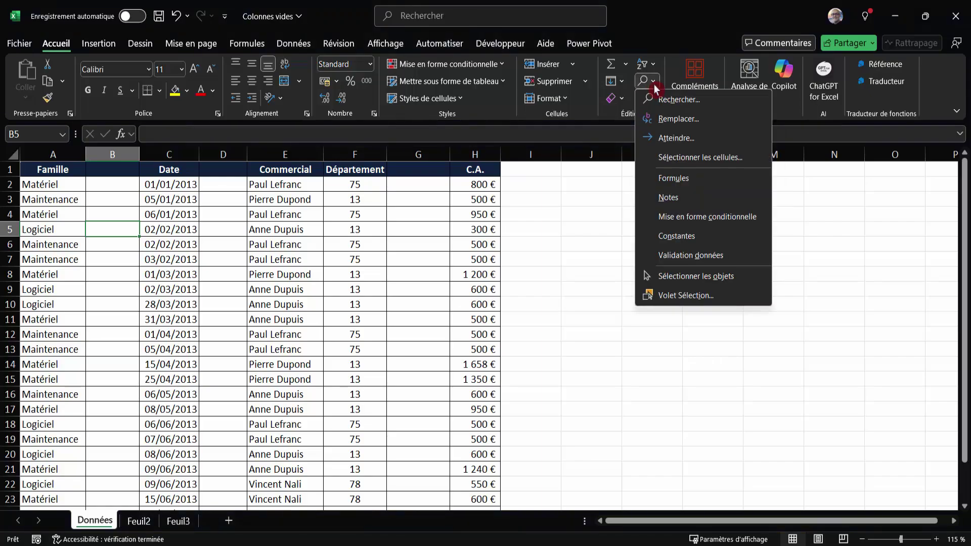
{"action": "left_click", "coordinate": [684, 160]}
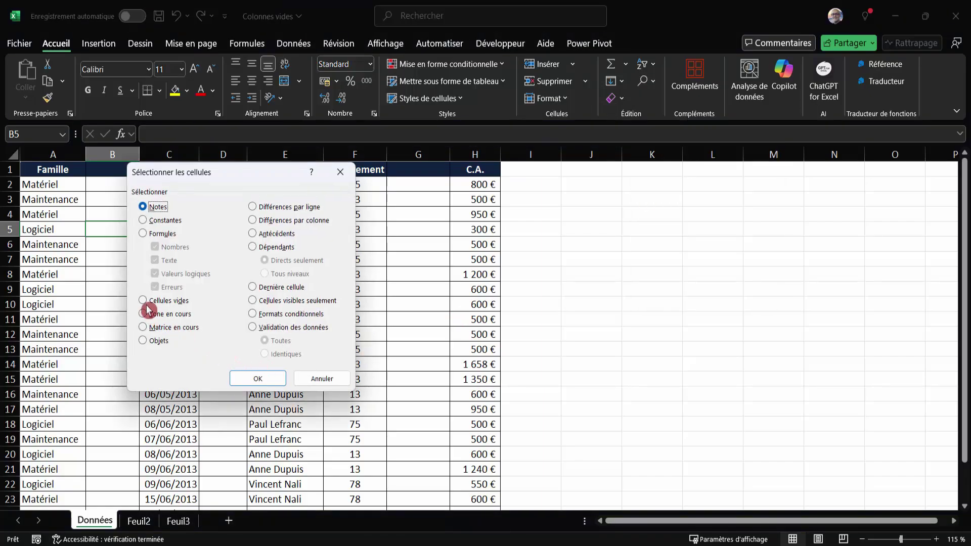
{"action": "left_click", "coordinate": [146, 303]}
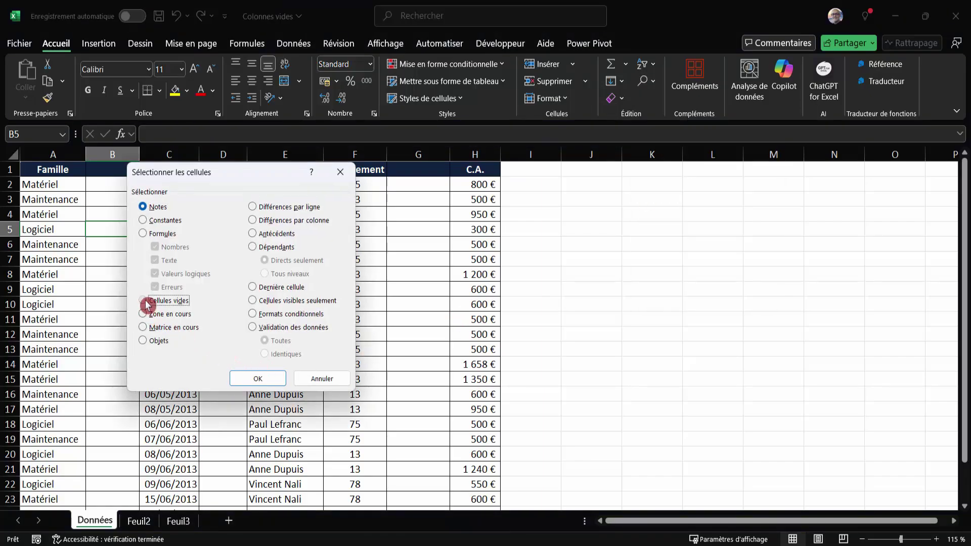
{"action": "left_click", "coordinate": [258, 382]}
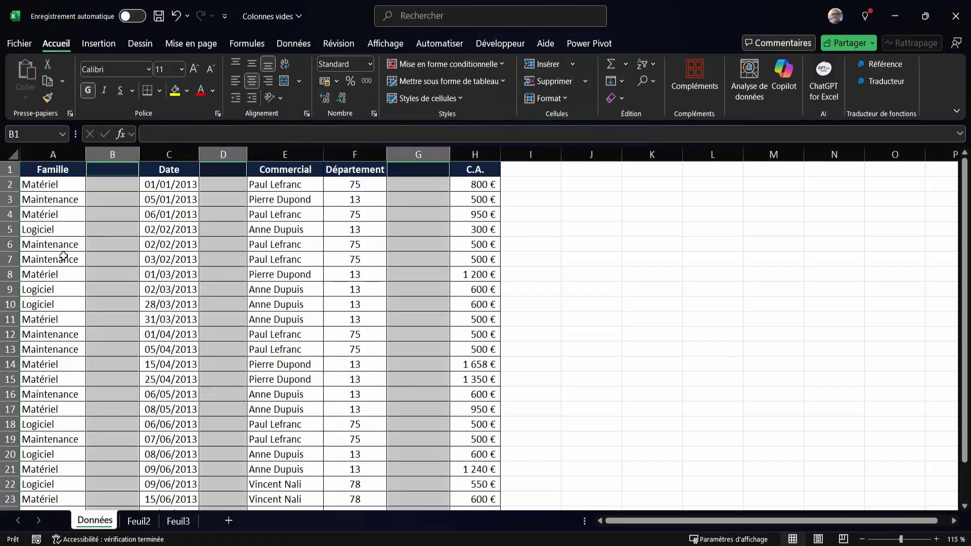
- Clear the selection and pick the blank cells again through F5 > Cellules > Cellules vides
{"action": "left_click", "coordinate": [134, 239]}
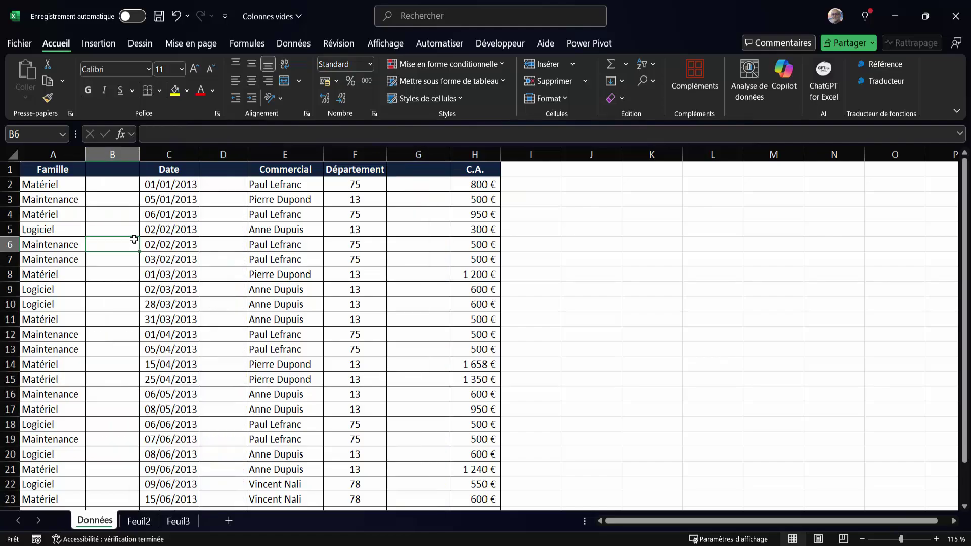
{"action": "key", "text": "F5"}
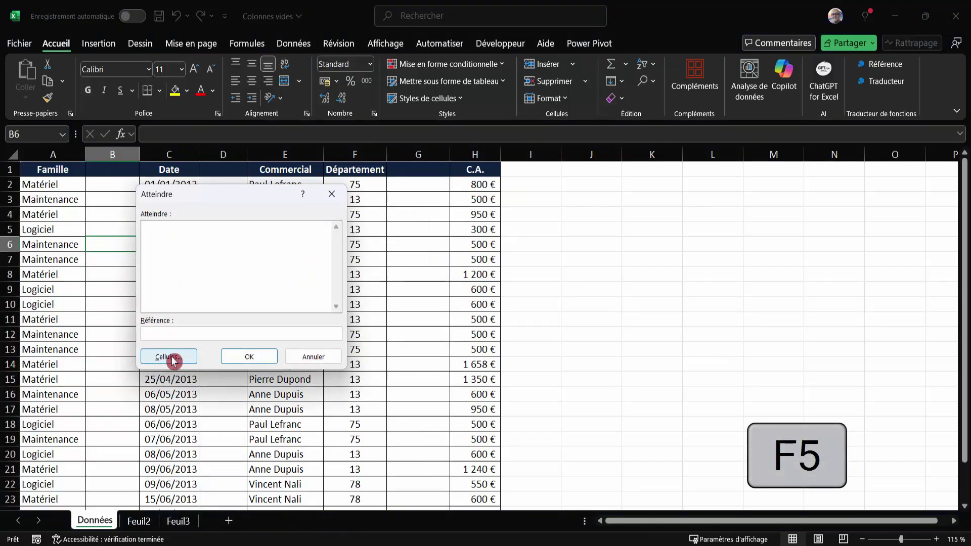
{"action": "left_click", "coordinate": [172, 358]}
{"action": "left_click", "coordinate": [143, 301]}
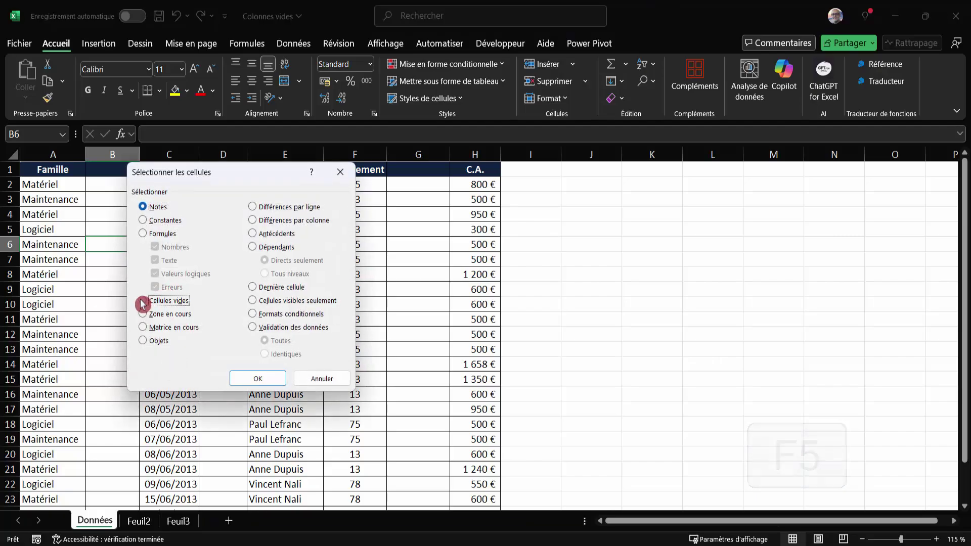
{"action": "left_click", "coordinate": [245, 384]}
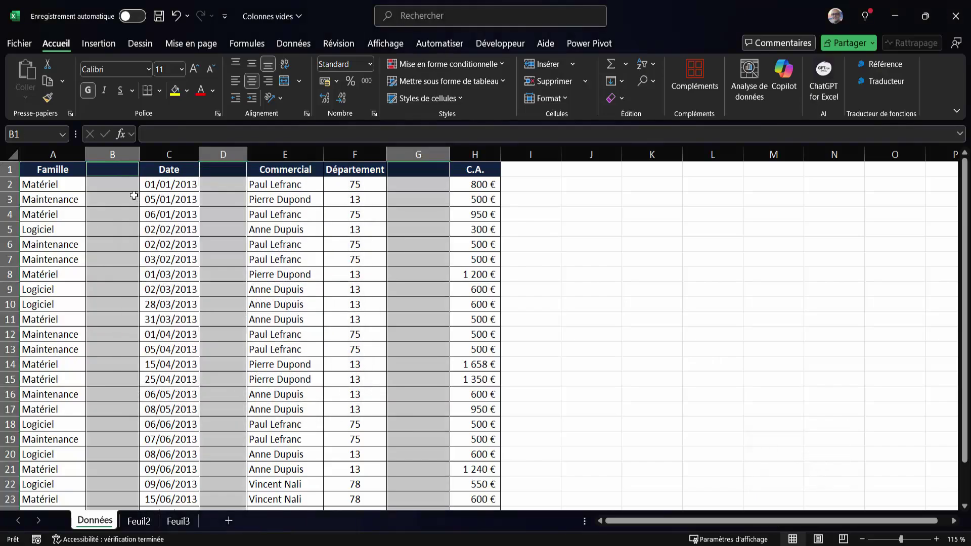
{"action": "right_click", "coordinate": [121, 180]}
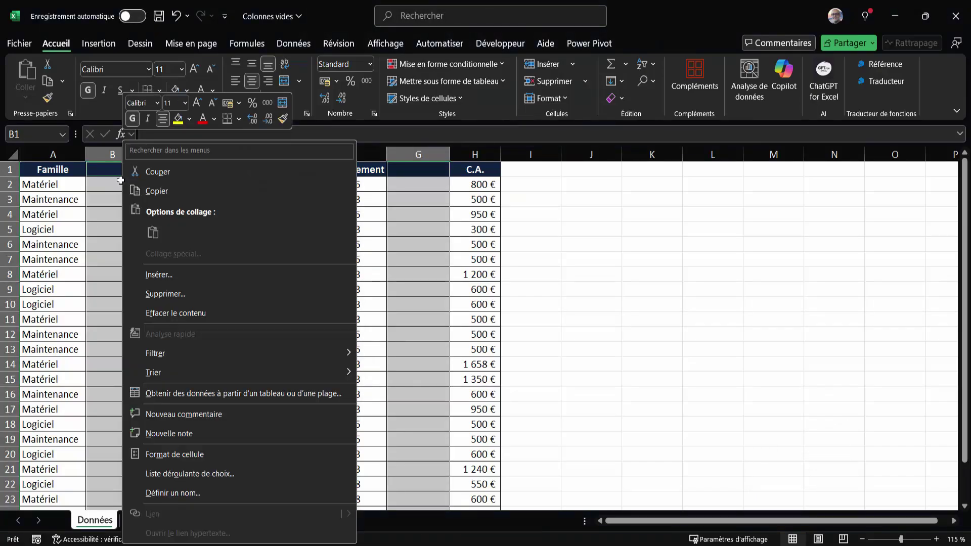
{"action": "left_click", "coordinate": [163, 299]}
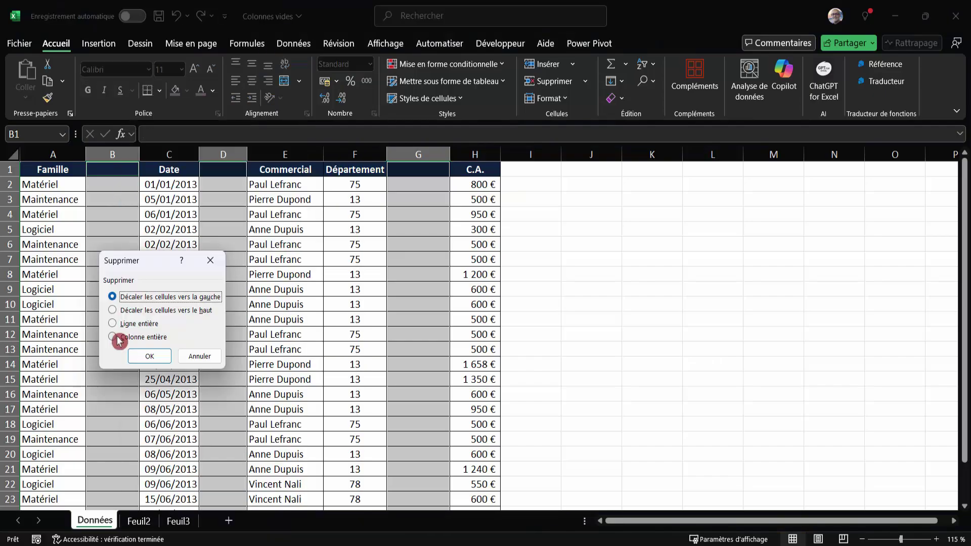
{"action": "left_click", "coordinate": [112, 337]}
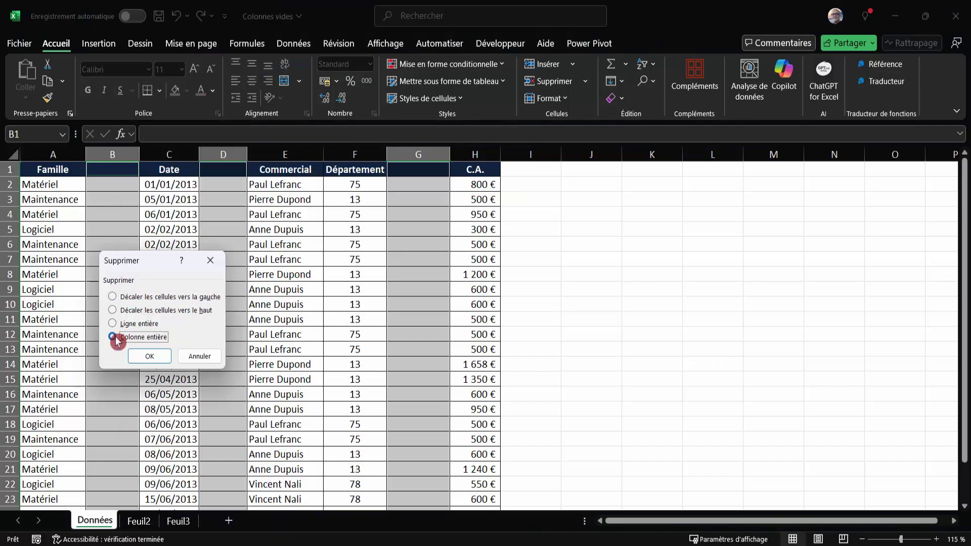
{"action": "left_click", "coordinate": [150, 358]}
{"action": "left_click", "coordinate": [116, 274]}
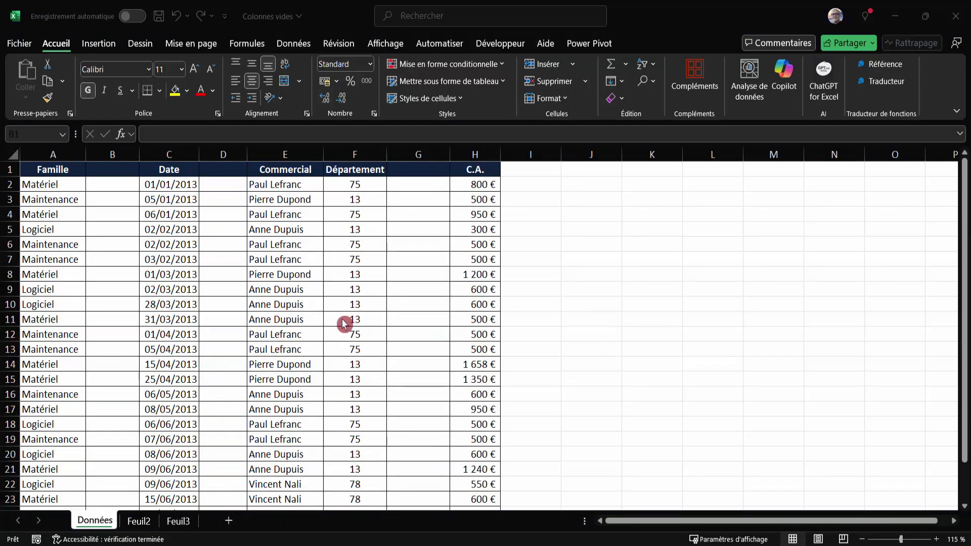
{"action": "left_click", "coordinate": [320, 316]}
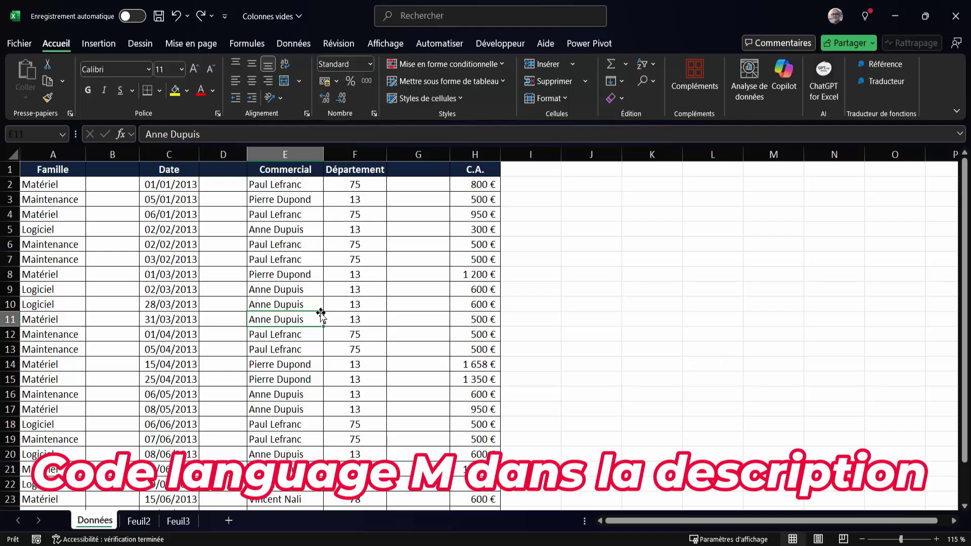
{"action": "left_click", "coordinate": [223, 259]}
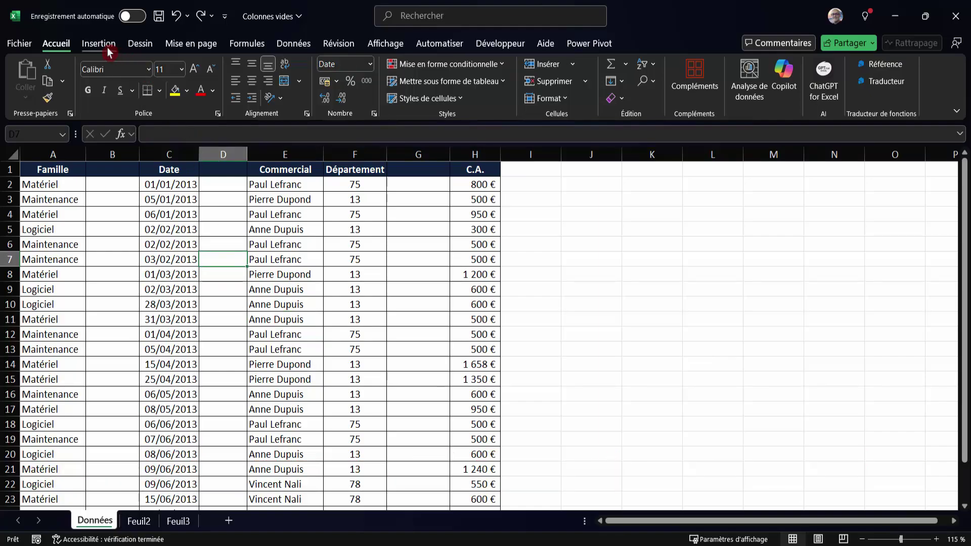
- Format the range $A$1:$H$25 as a table with headers, creating Tableau1
{"action": "left_click", "coordinate": [172, 243]}
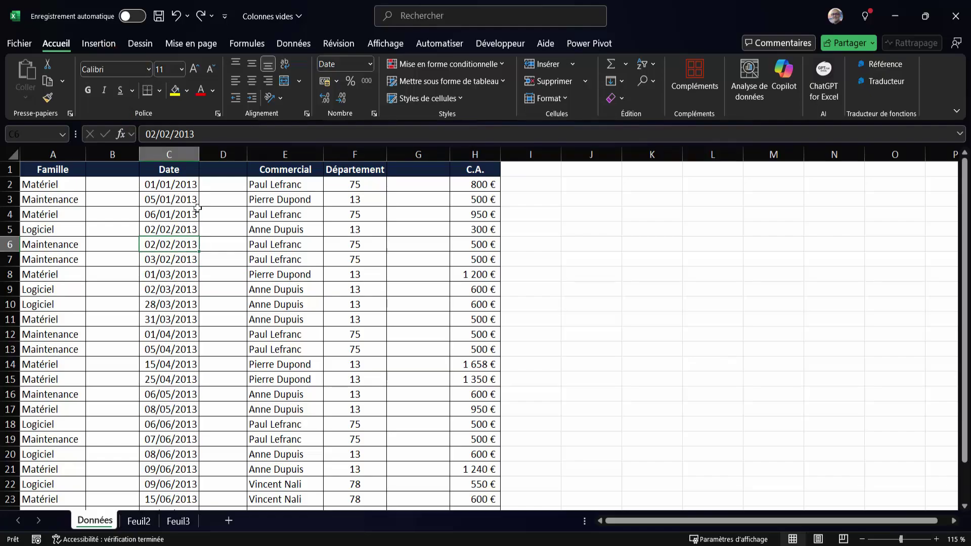
{"action": "left_click", "coordinate": [104, 45]}
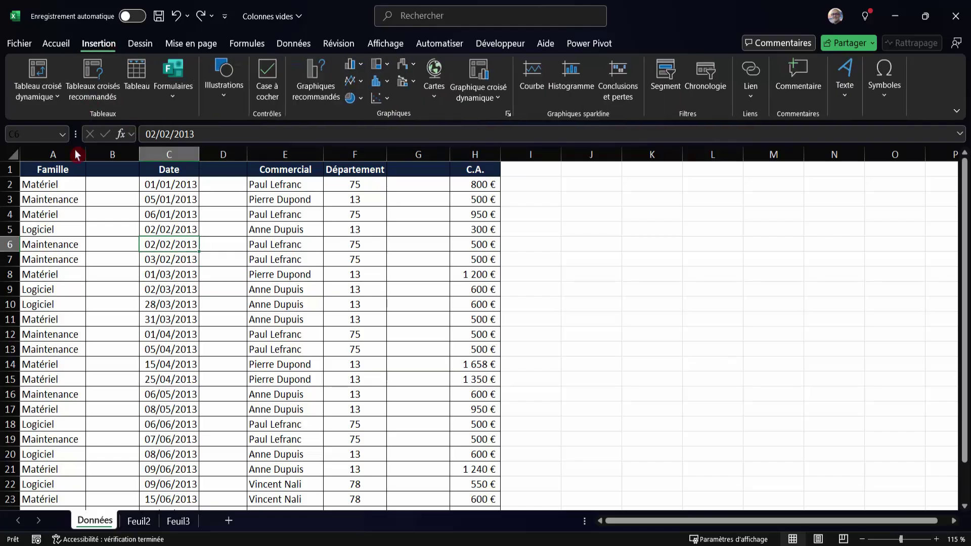
{"action": "left_click", "coordinate": [138, 72]}
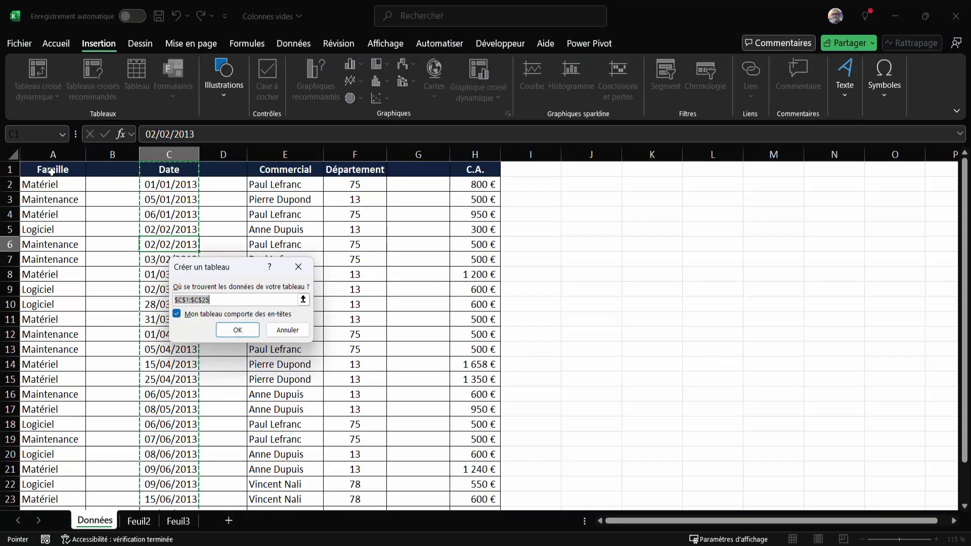
{"action": "mouse_move", "coordinate": [51, 170]}
{"action": "left_mouse_down"}
{"action": "mouse_move", "coordinate": [457, 312]}
{"action": "mouse_move", "coordinate": [474, 483]}
{"action": "left_mouse_up"}
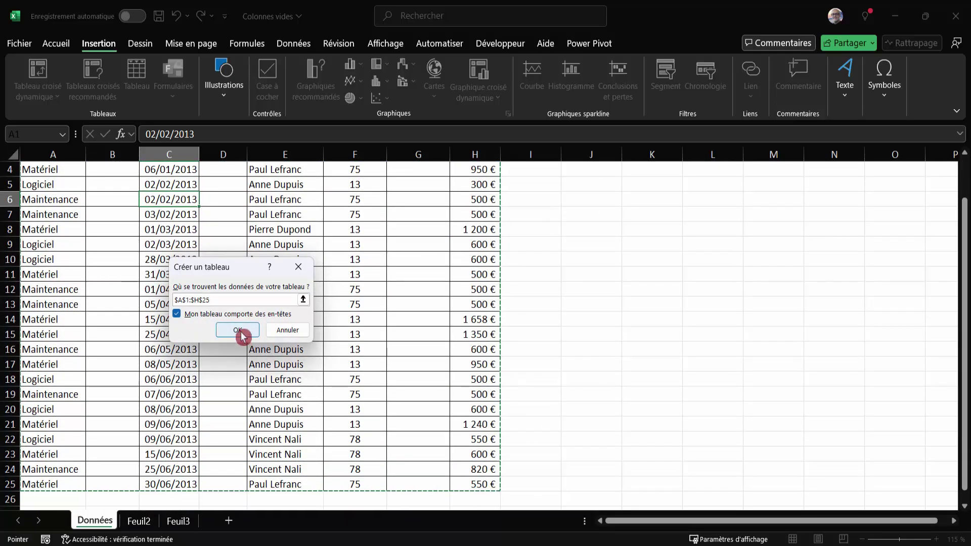
{"action": "left_click", "coordinate": [237, 329]}
{"action": "left_click", "coordinate": [172, 230]}
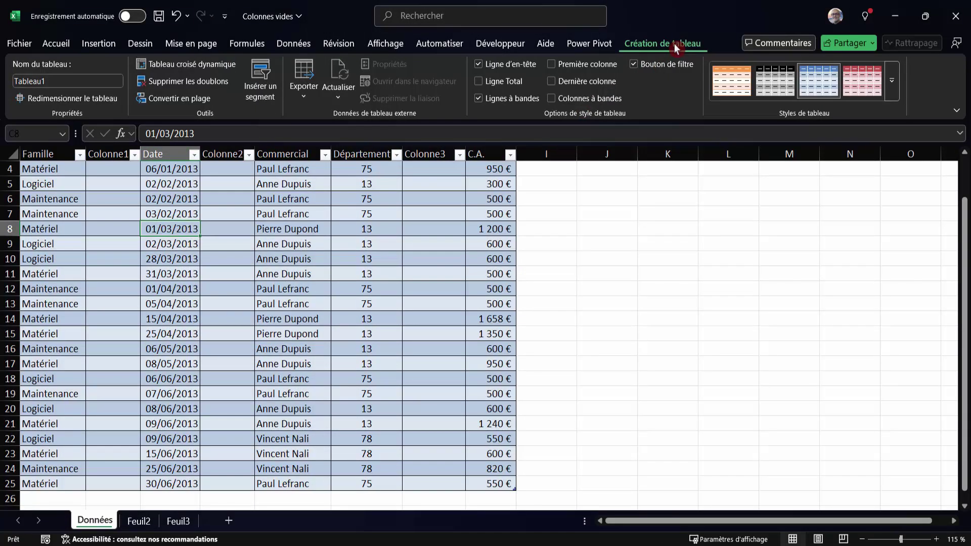
- Change the table name from Tableau1 to Données in Nom du tableau
{"action": "left_click", "coordinate": [58, 80]}
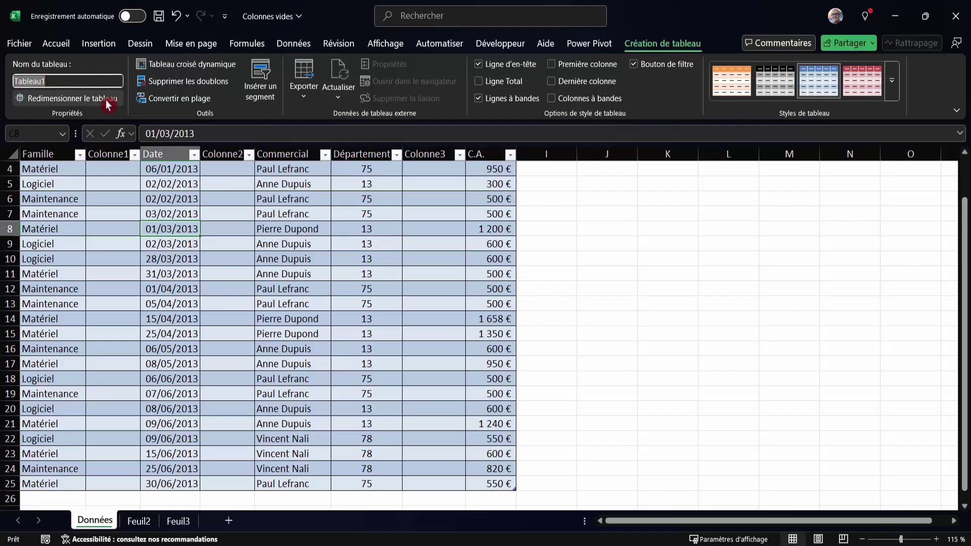
{"action": "type", "text": "d"}
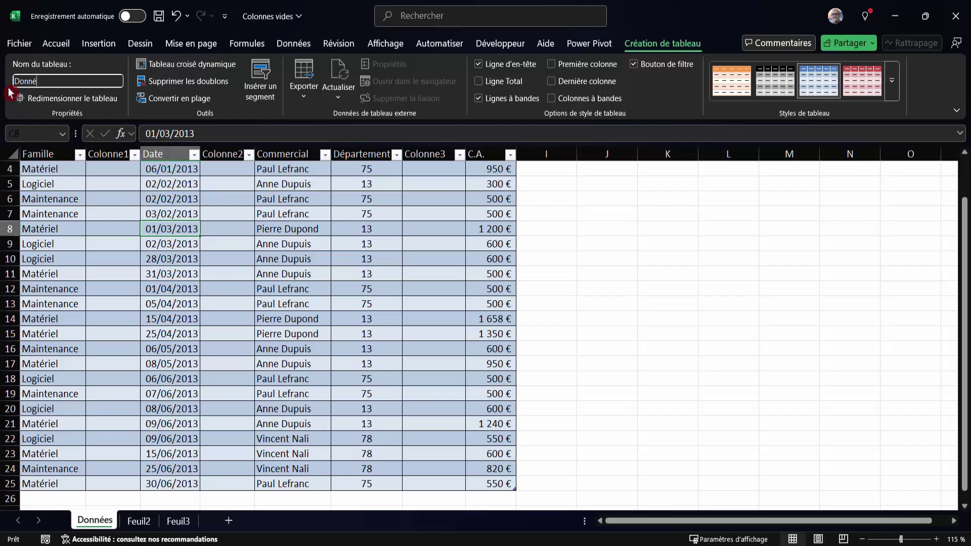
{"action": "key", "text": "Return"}
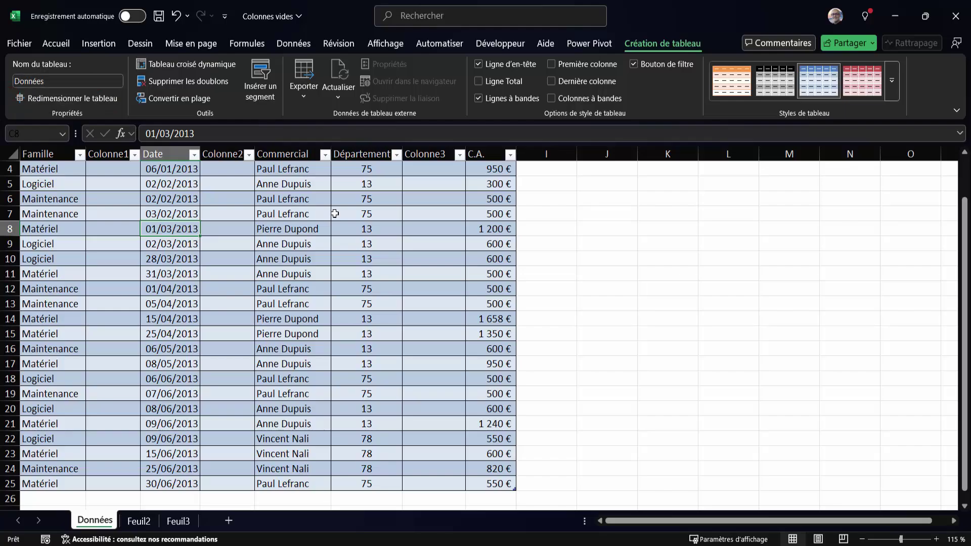
{"action": "left_click", "coordinate": [222, 214]}
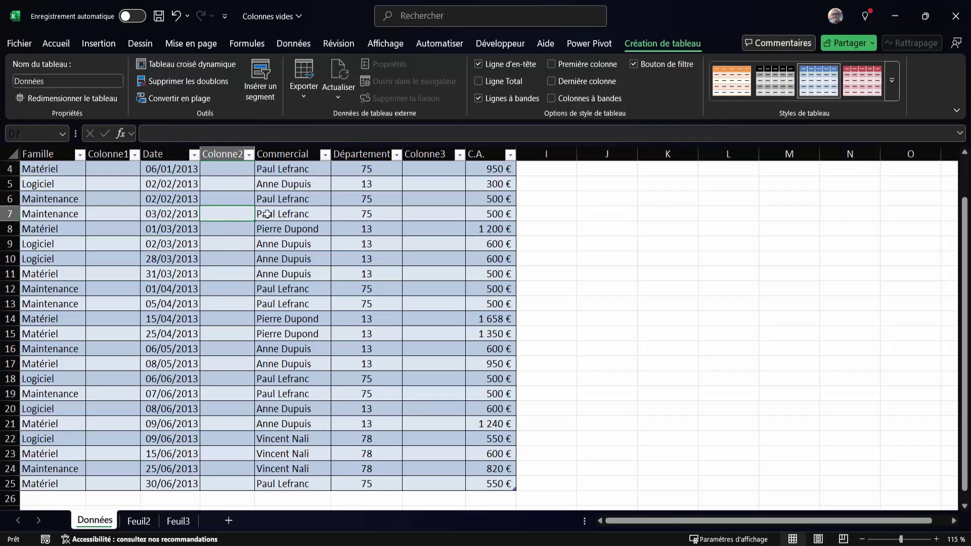
- Load the Données table into the Power Query editor via À partir de Tableau ou d'une Plage
{"action": "left_click", "coordinate": [310, 43]}
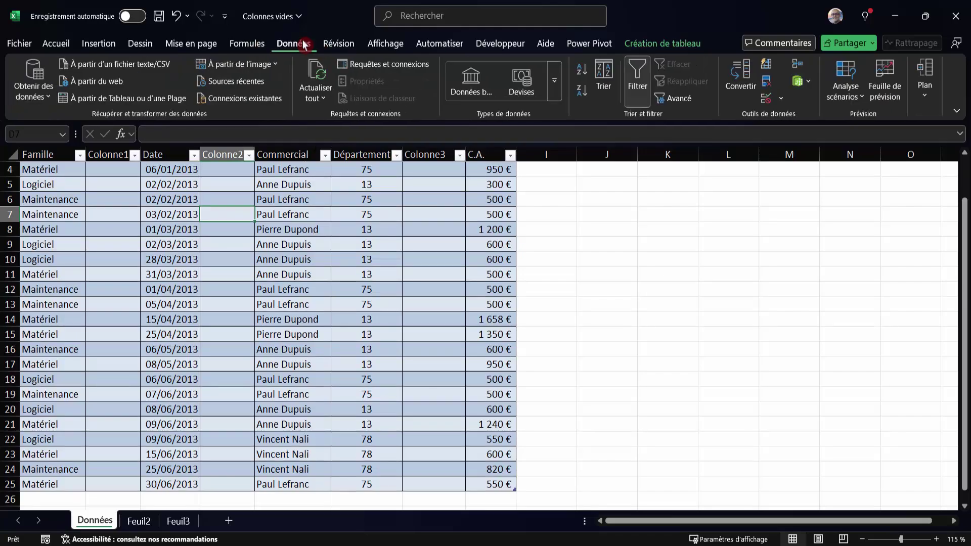
{"action": "left_click", "coordinate": [139, 228]}
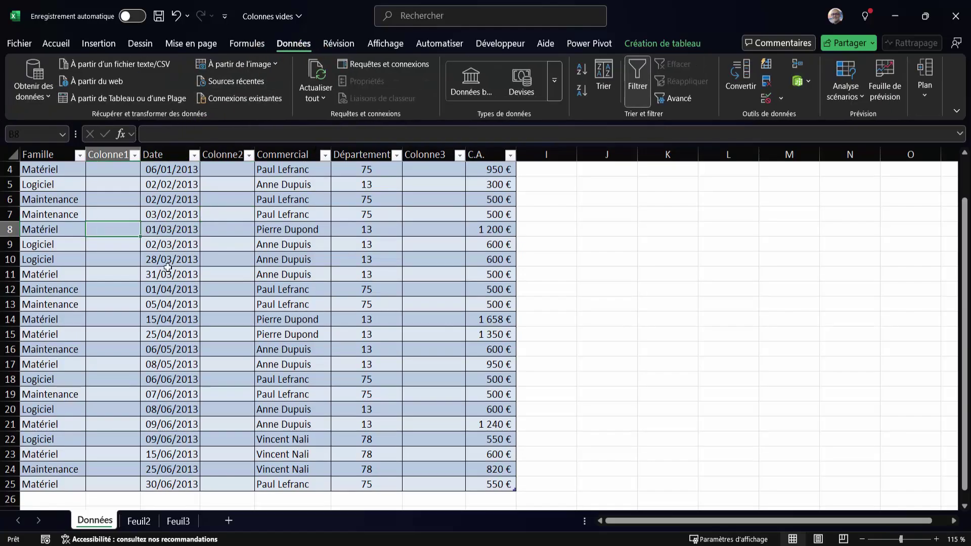
{"action": "left_click", "coordinate": [118, 98]}
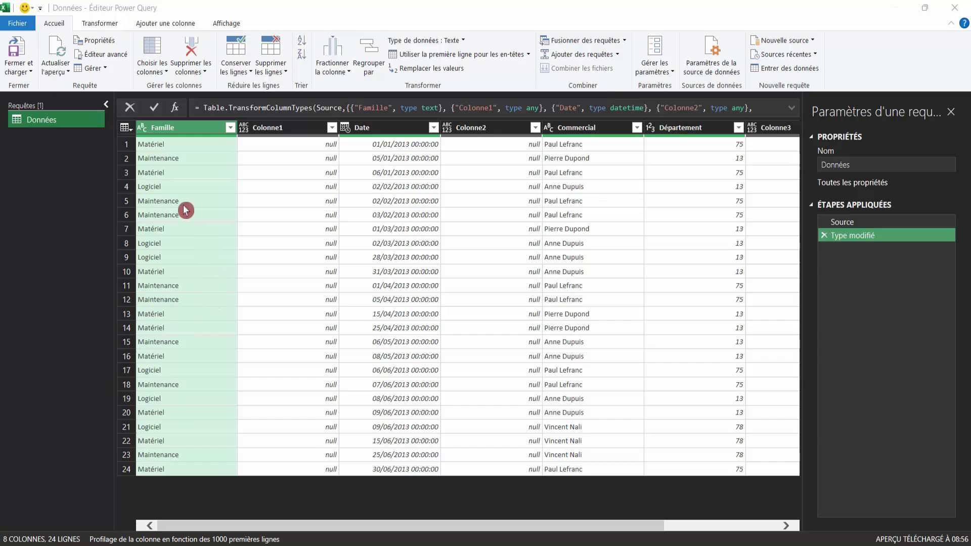
{"action": "left_click", "coordinate": [60, 25]}
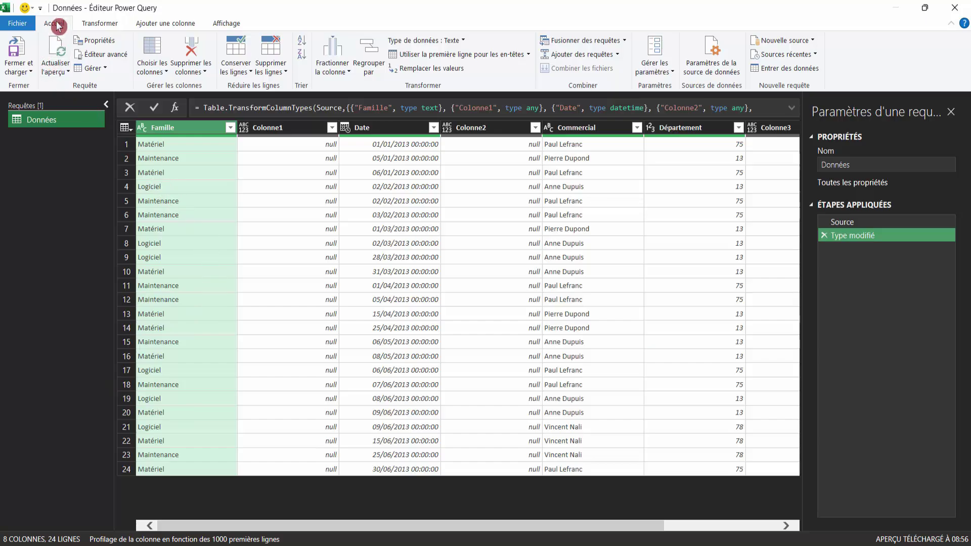
- Replace the query's code in the Advanced Editor with pasted M code keeping non-empty columns
{"action": "left_click", "coordinate": [101, 60]}
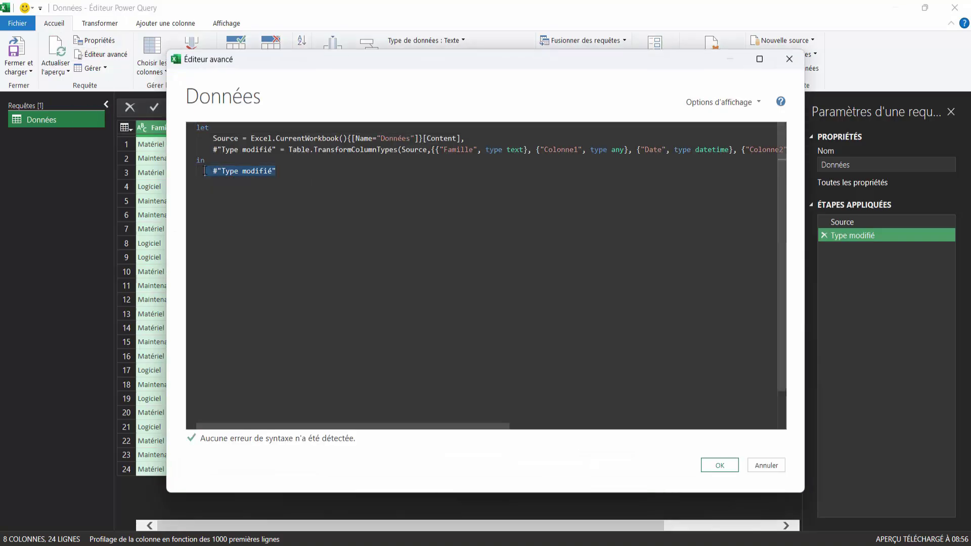
{"action": "left_click_drag", "start_coordinate": [303, 176], "coordinate": [197, 127]}
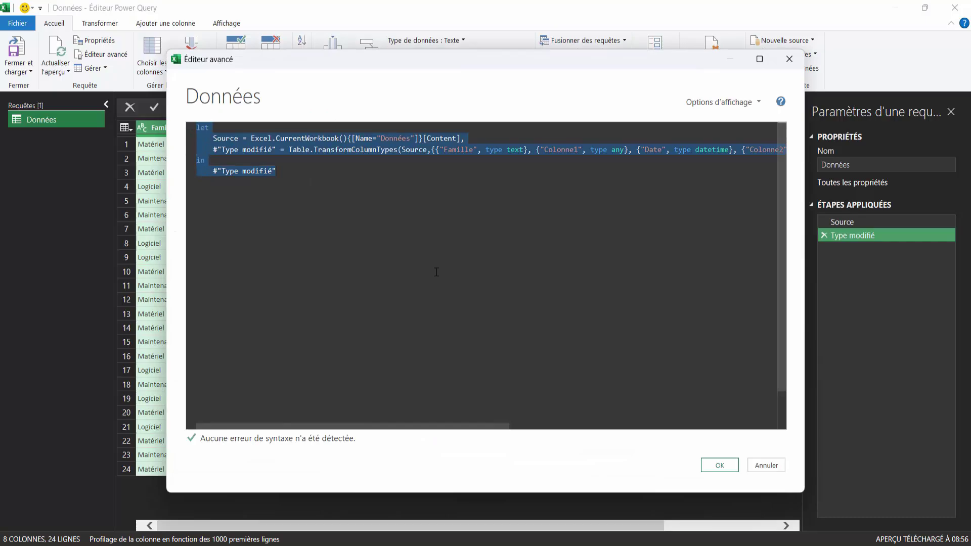
{"action": "key", "text": "Delete"}
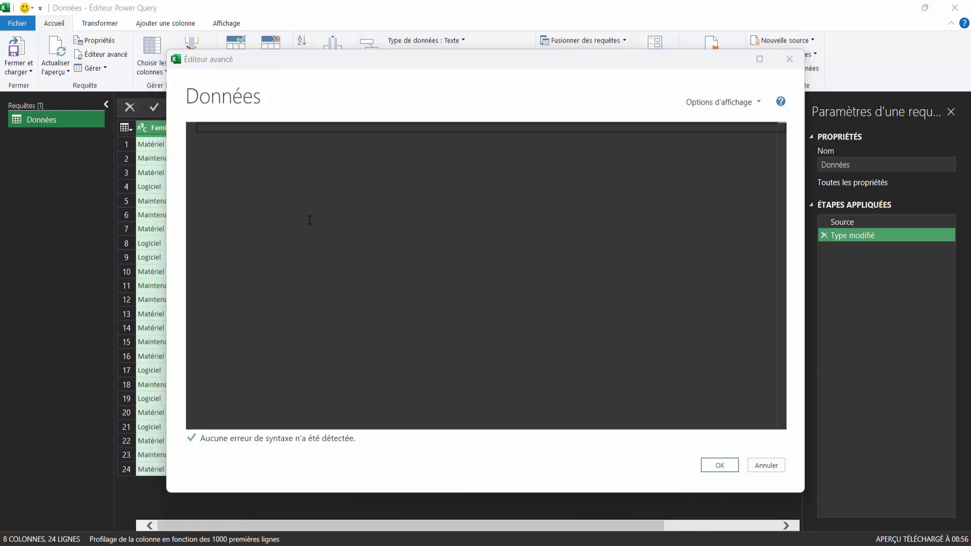
{"action": "left_click", "coordinate": [210, 138]}
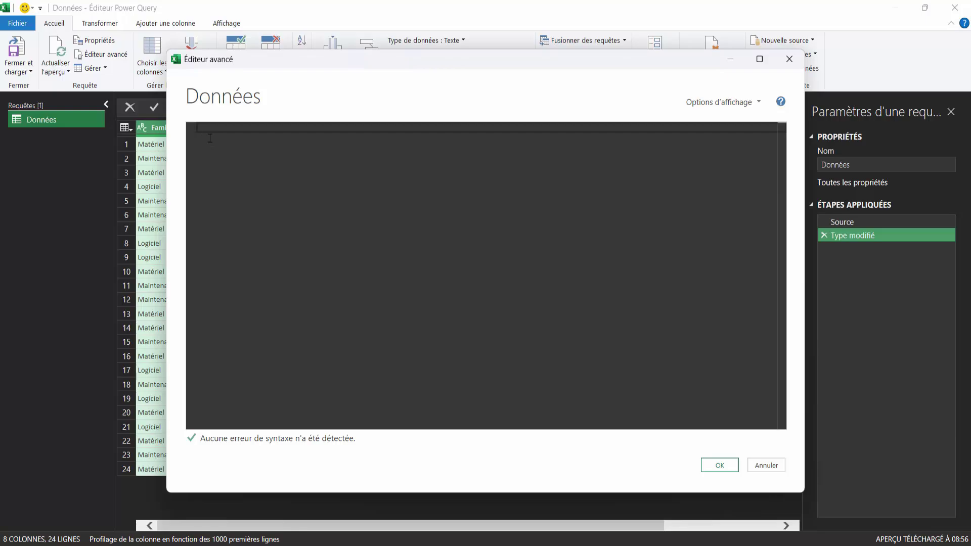
{"action": "key", "text": "ctrl+v"}
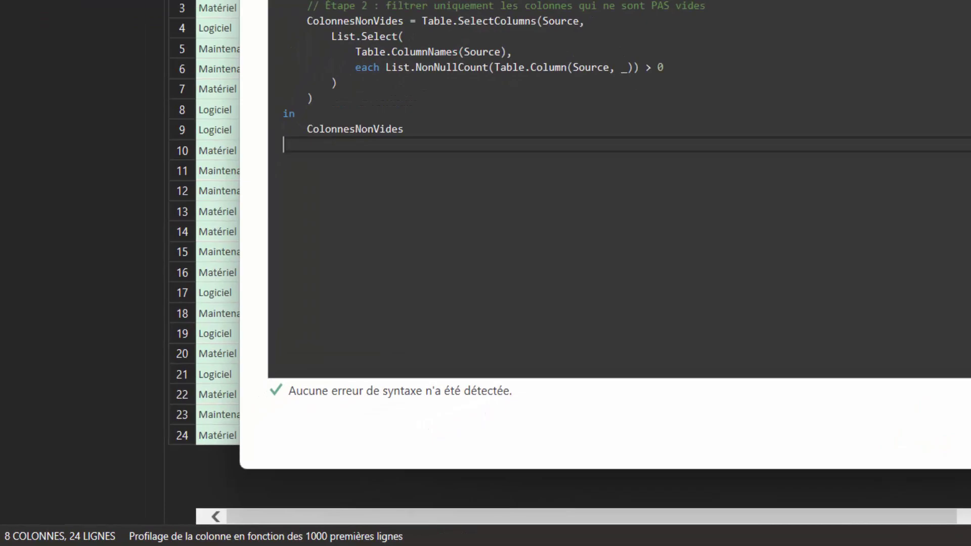
- Swap the NomDeTonTableau placeholder for Données and apply, leaving five columns
{"action": "left_click", "coordinate": [561, 19]}
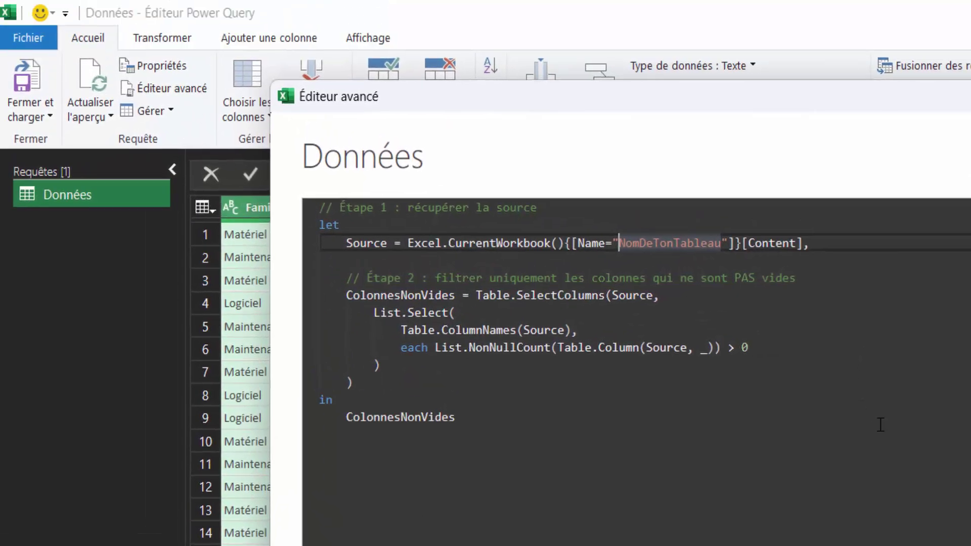
{"action": "key", "text": "Delete"}
{"action": "key", "text": "Delete"}
{"action": "key", "text": "Delete"}
{"action": "key", "text": "Delete"}
{"action": "key", "text": "Delete"}
{"action": "key", "text": "Delete"}
{"action": "key", "text": "Delete"}
{"action": "key", "text": "Delete"}
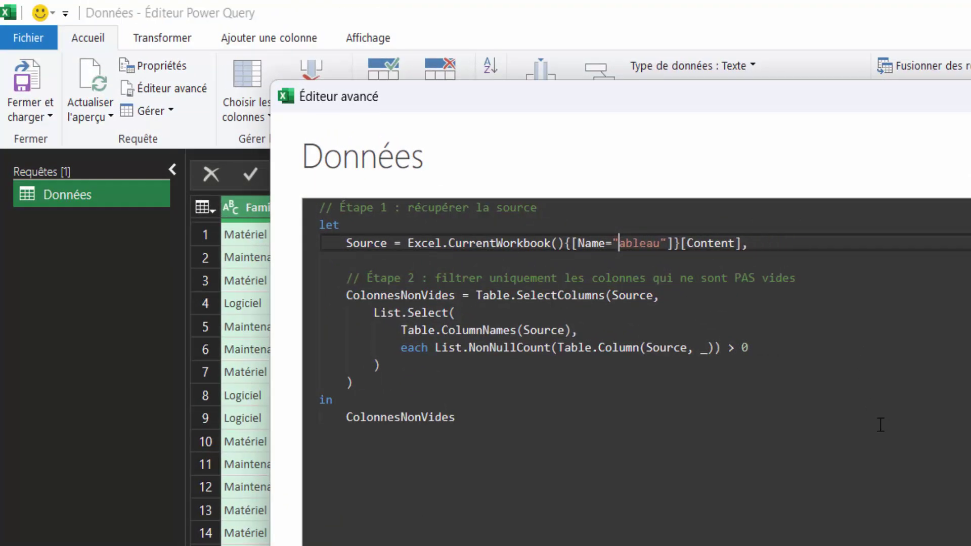
{"action": "key", "text": "Delete"}
{"action": "key", "text": "Delete"}
{"action": "key", "text": "Delete"}
{"action": "key", "text": "Delete"}
{"action": "key", "text": "Delete"}
{"action": "key", "text": "Delete"}
{"action": "type", "text": "Données"}
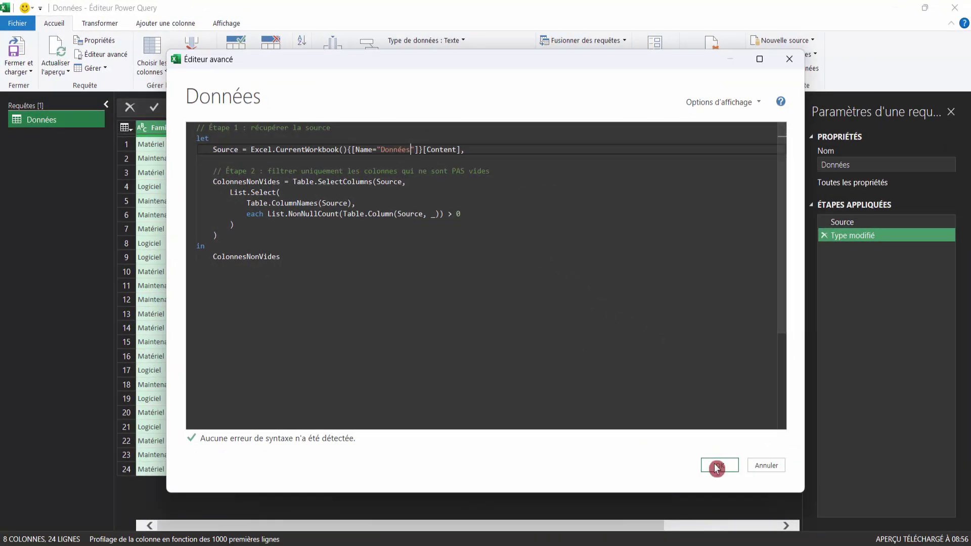
{"action": "left_click", "coordinate": [718, 465]}
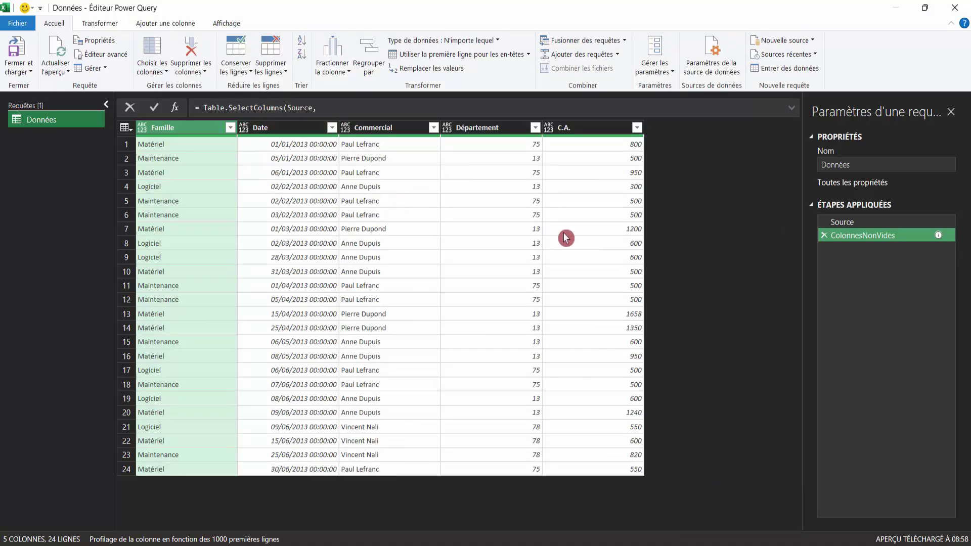
- Close and load the query onto a new Données (2) sheet, then go back to Données
{"action": "left_click", "coordinate": [29, 76]}
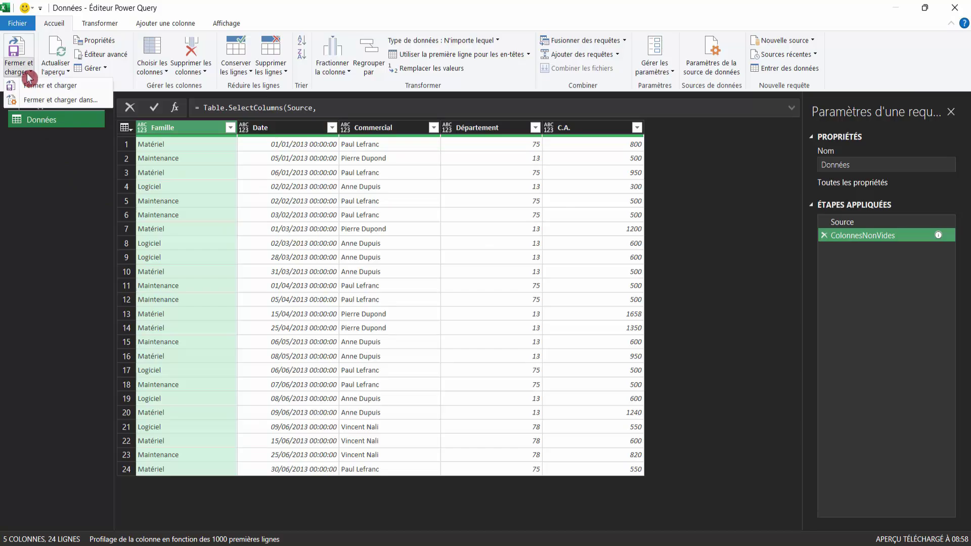
{"action": "left_click", "coordinate": [38, 91]}
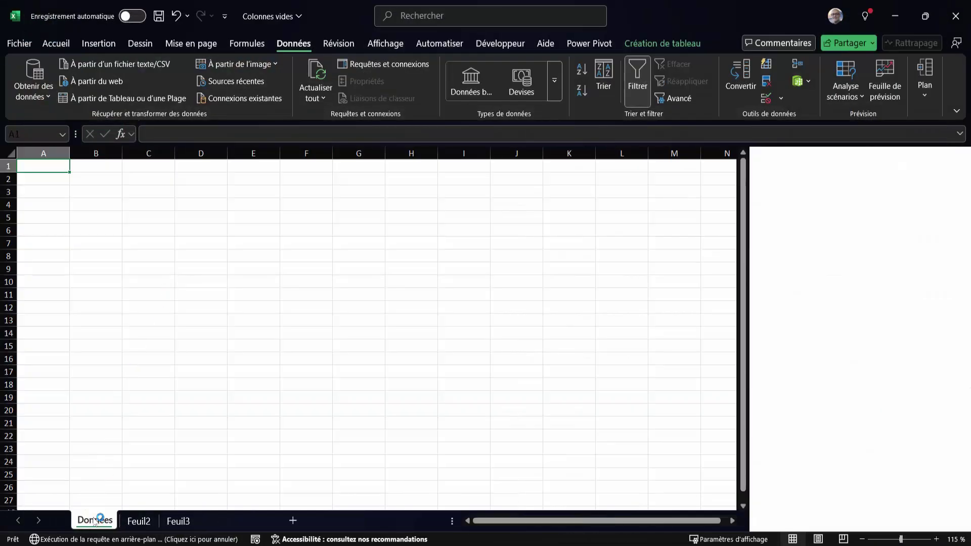
{"action": "left_click", "coordinate": [118, 233]}
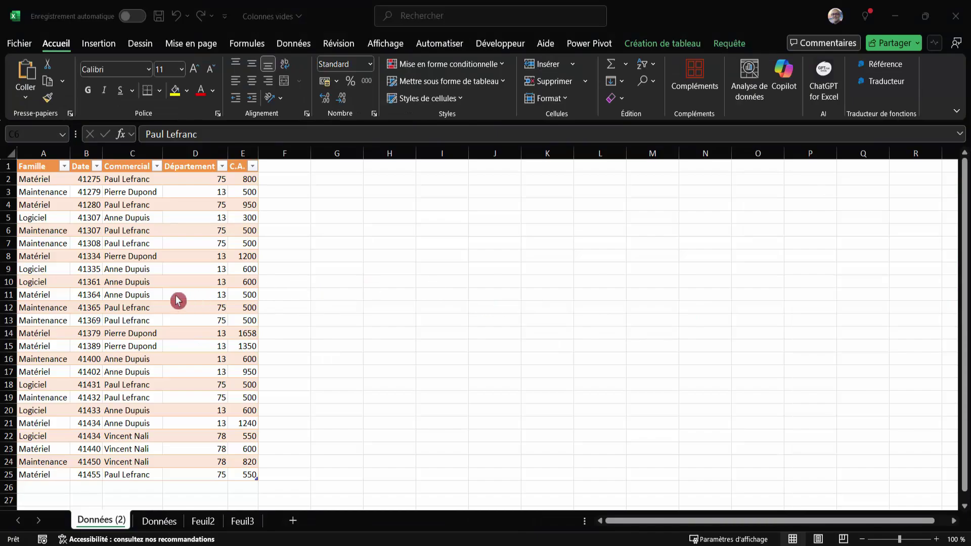
{"action": "left_click", "coordinate": [164, 524]}
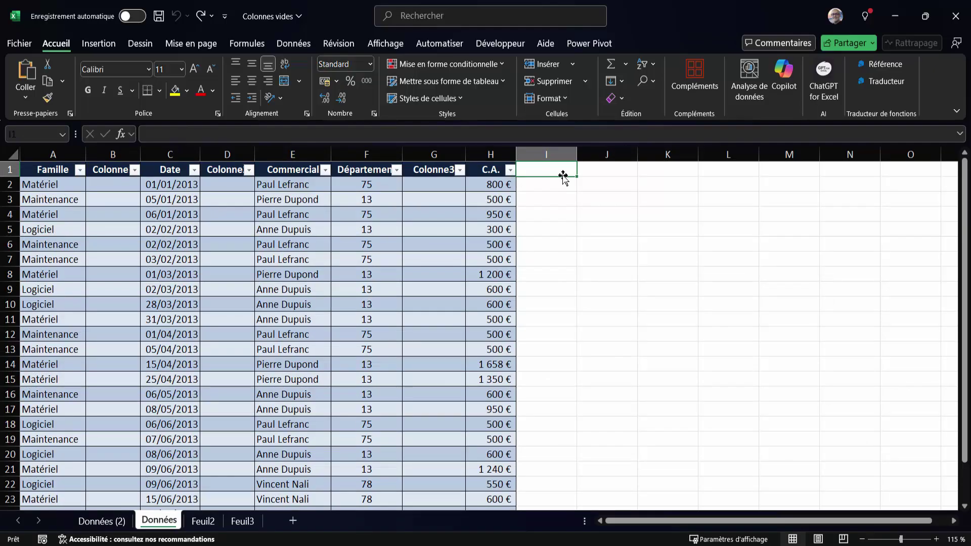
- Add the headers Colonne4 in I1 and CA TTC in J1 to the table
{"action": "type", "text": "Col"}
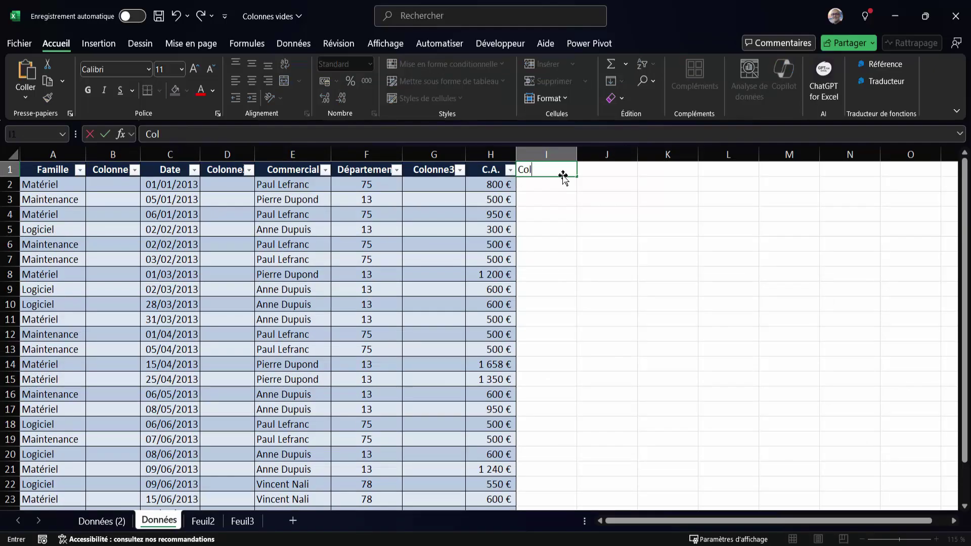
{"action": "type", "text": "onne"}
{"action": "type", "text": "4"}
{"action": "key", "text": "Return"}
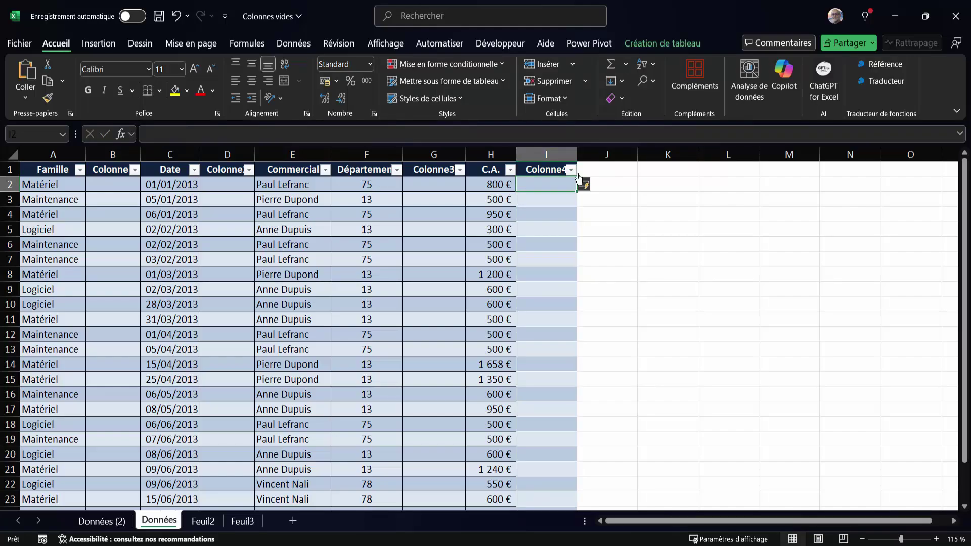
{"action": "left_click", "coordinate": [603, 169]}
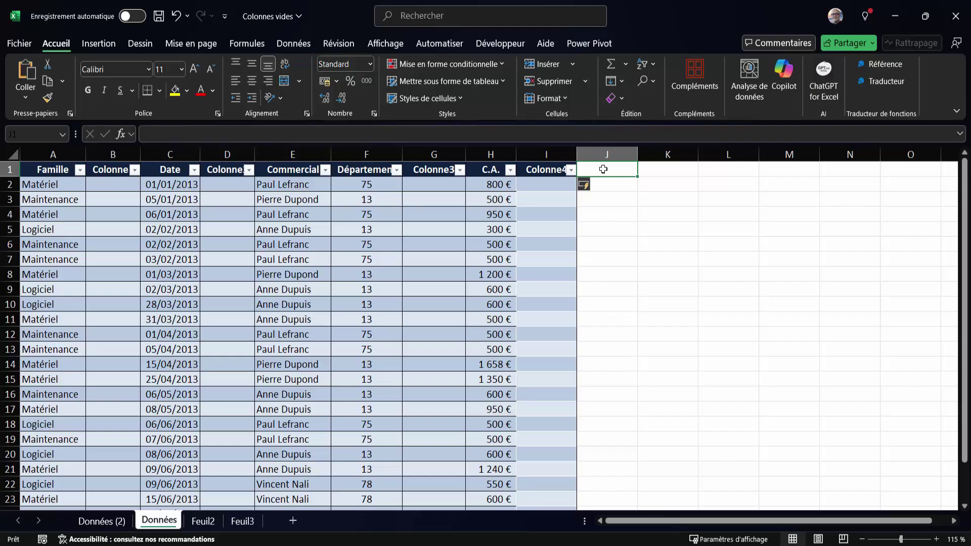
{"action": "type", "text": "CA TTC"}
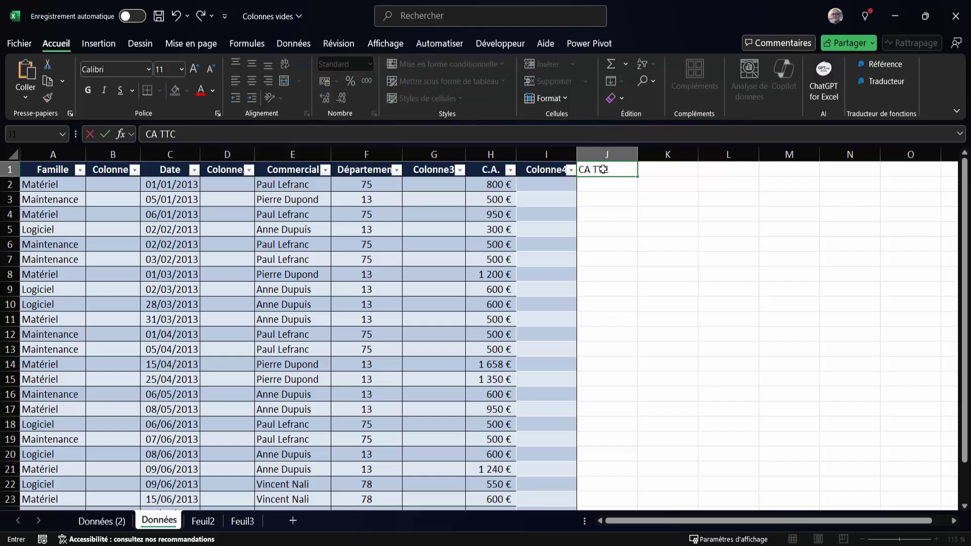
{"action": "key", "text": "Return"}
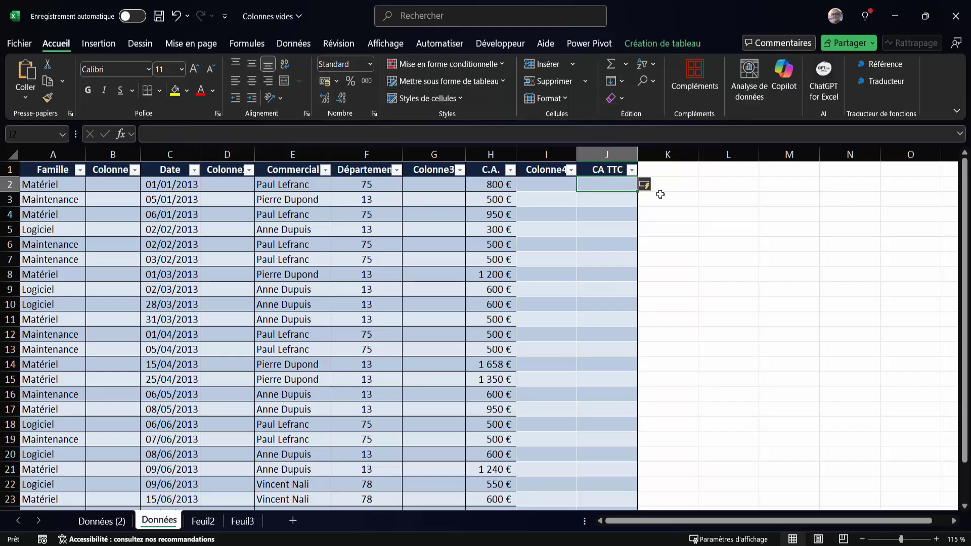
- Enter =H2*1,2 in J2 so CA TTC fills down for every row
{"action": "type", "text": "="}
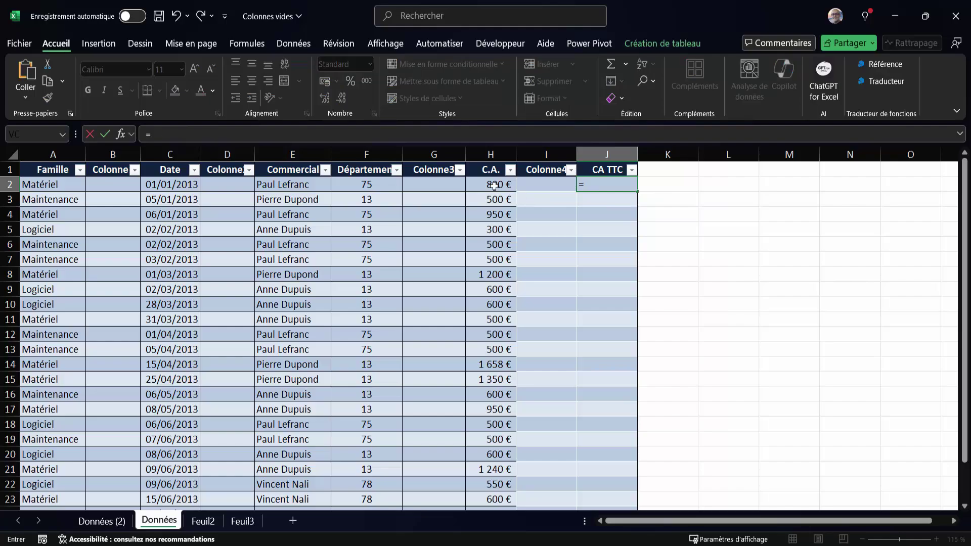
{"action": "left_click", "coordinate": [494, 185]}
{"action": "type", "text": "*"}
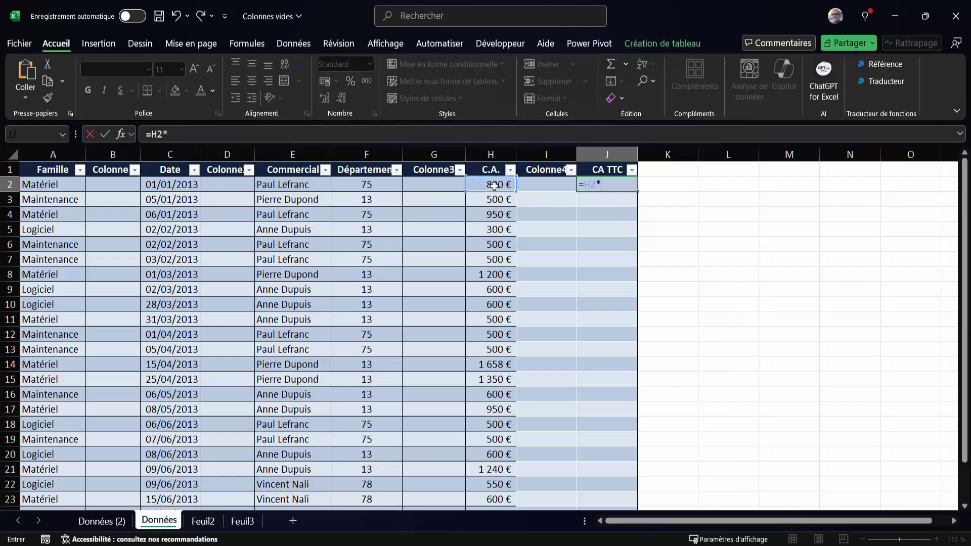
{"action": "type", "text": "1,2"}
{"action": "key", "text": "Return"}
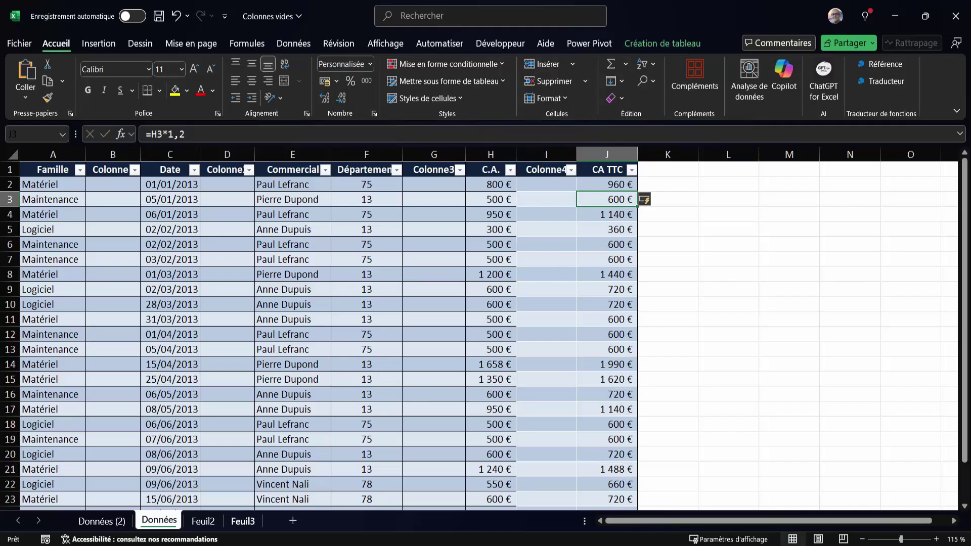
- Run Actualiser tout on the Données (2) sheet so its table gains the CA TTC column
{"action": "left_click", "coordinate": [101, 521]}
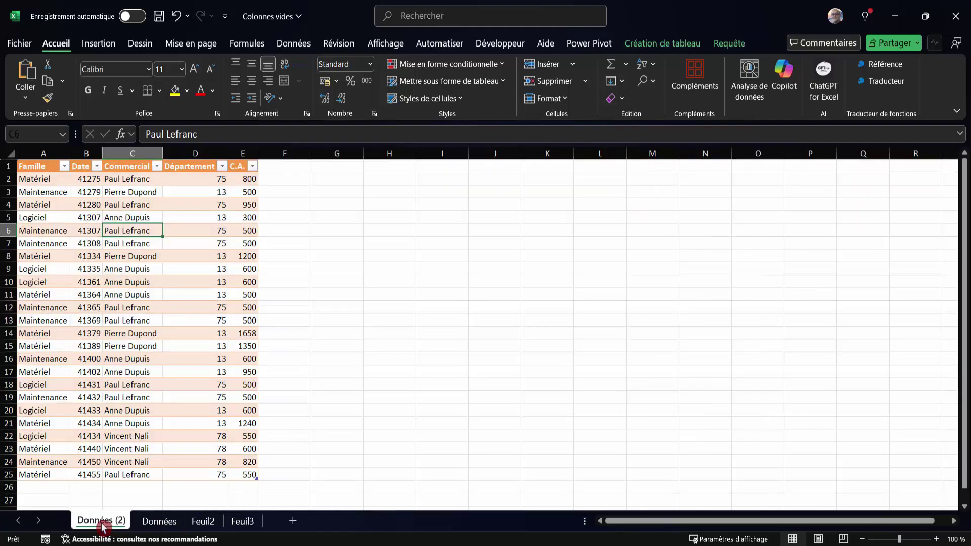
{"action": "left_click", "coordinate": [133, 309]}
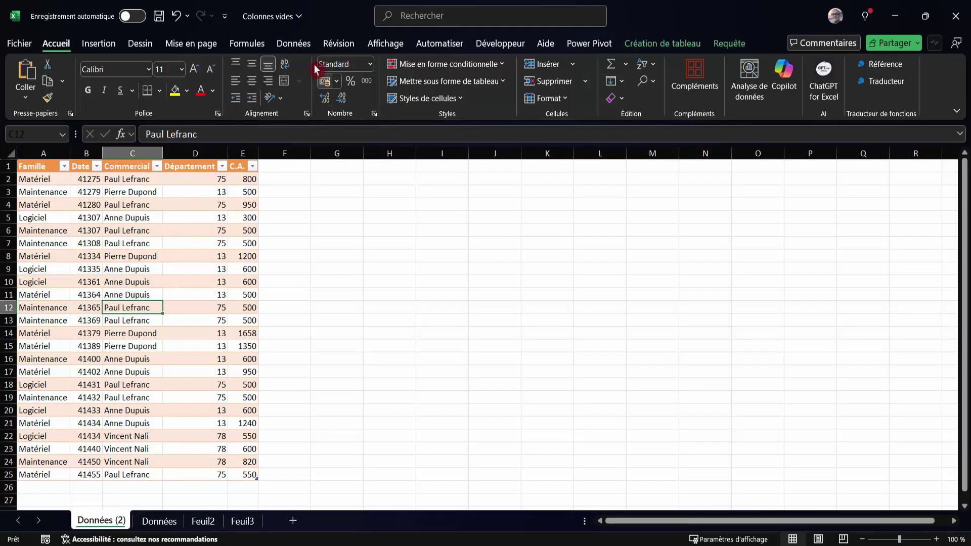
{"action": "left_click", "coordinate": [294, 44]}
{"action": "left_click", "coordinate": [321, 101]}
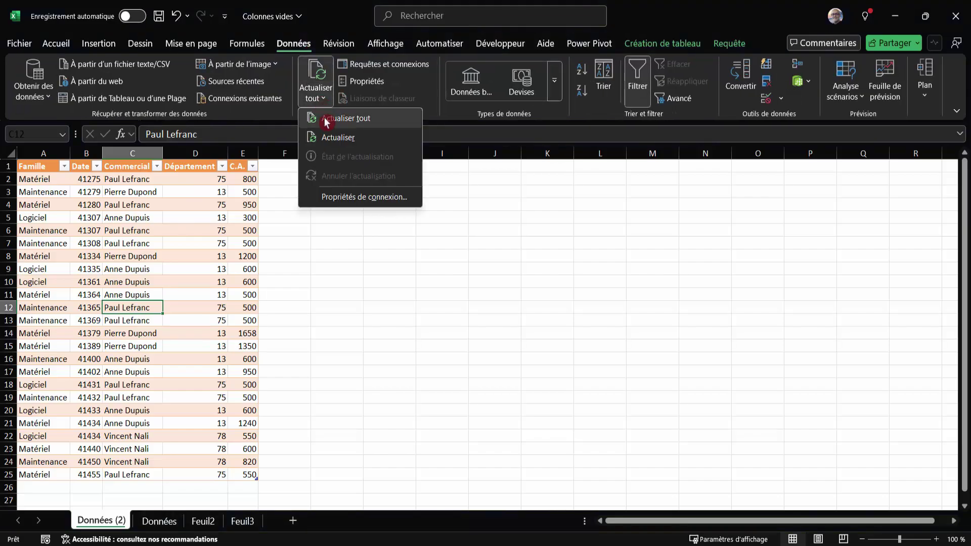
{"action": "left_click", "coordinate": [325, 121]}
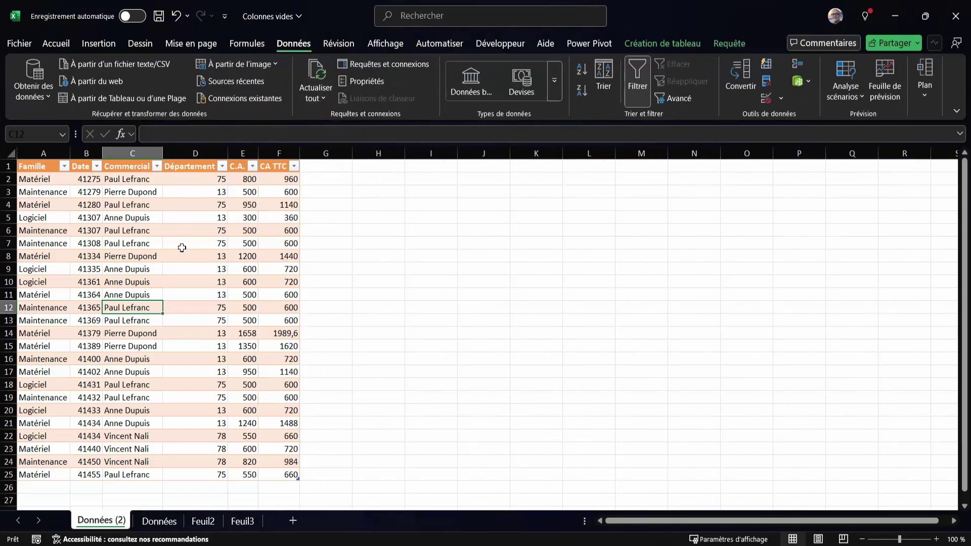
{"action": "left_click", "coordinate": [225, 227]}
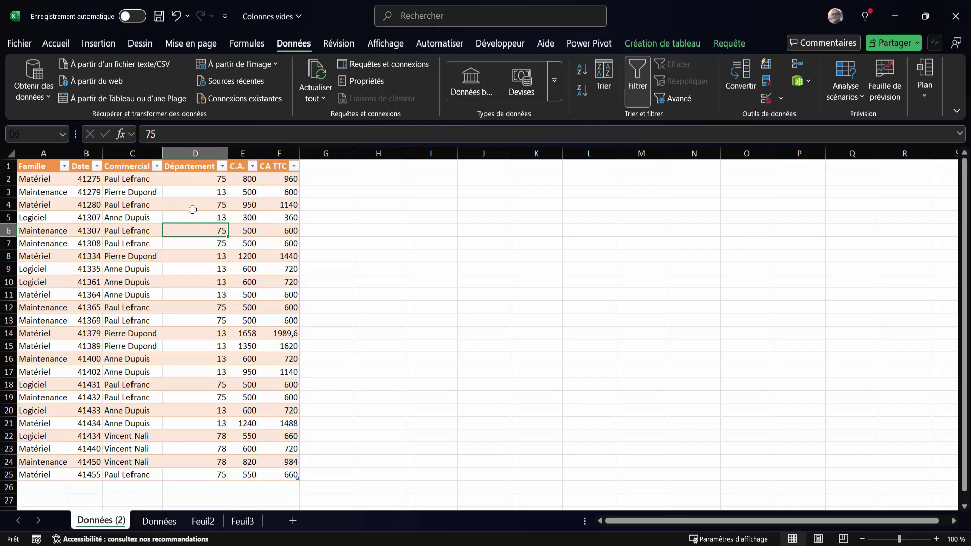